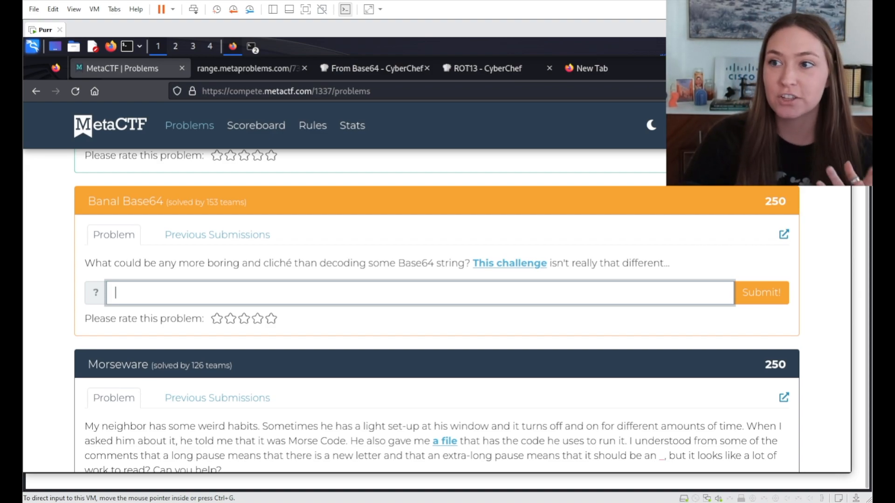
- View the Banal Base64 challenge's ASCII-art page and paste its transcribed Base64 text into the From Base64 recipe's input in CyberChef
click(251, 69)
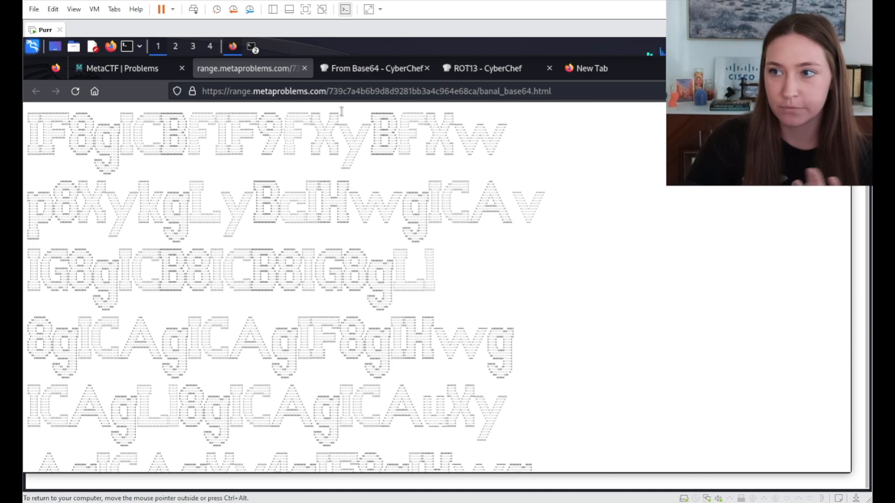
click(368, 69)
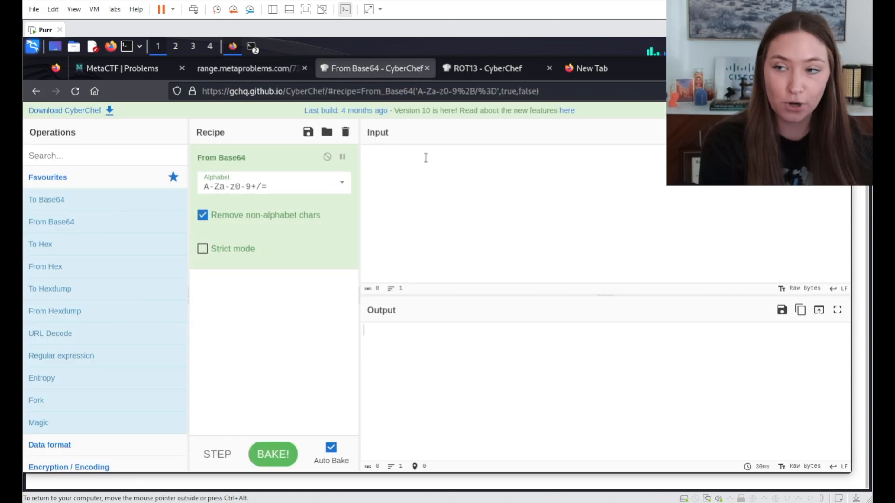
key(ctrl+v)
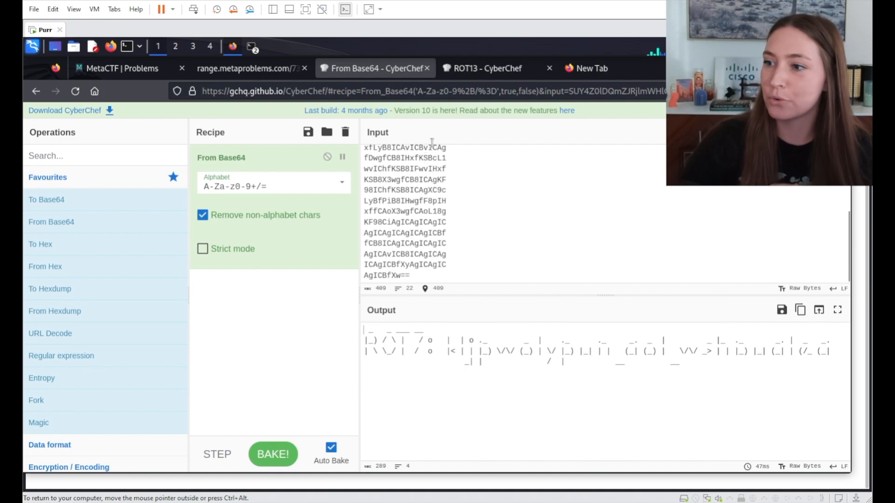
scroll(428, 202, up, 3)
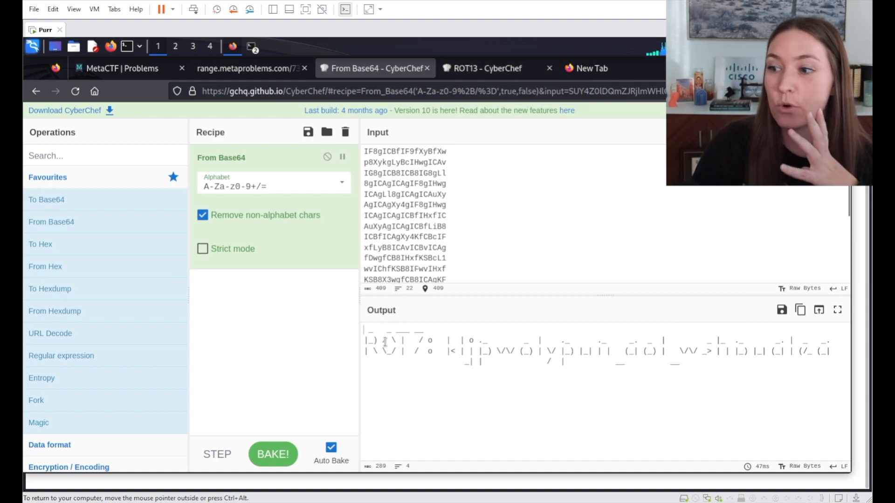
- In the ROT13 CyberChef page, copy the shifted alphabet from the output onto a new line beneath the plain alphabet in the input
click(487, 68)
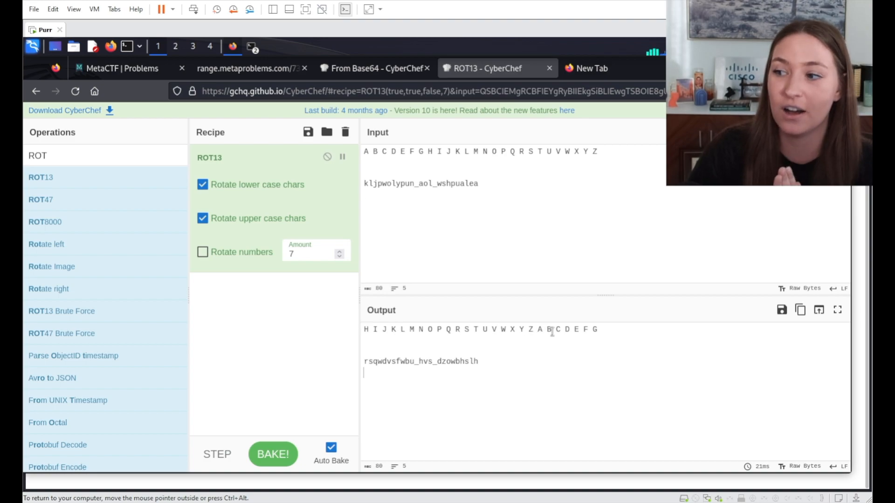
drag(605, 330, 359, 331)
right_click(375, 331)
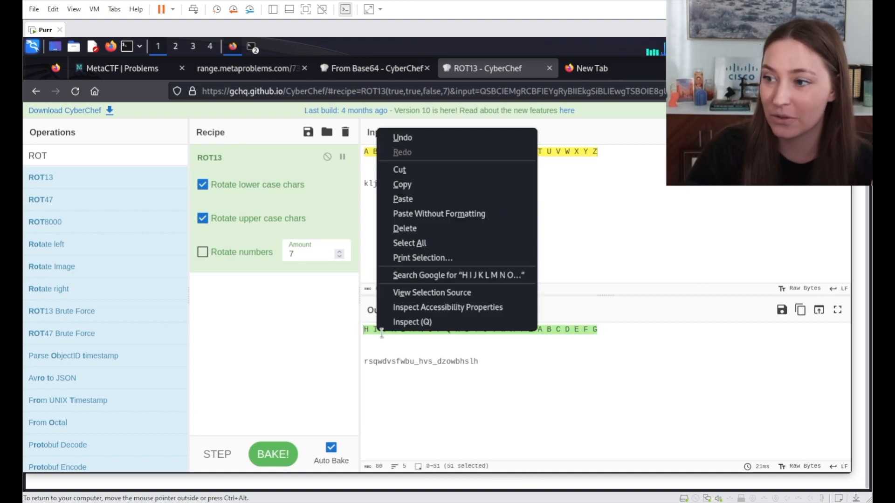
click(412, 182)
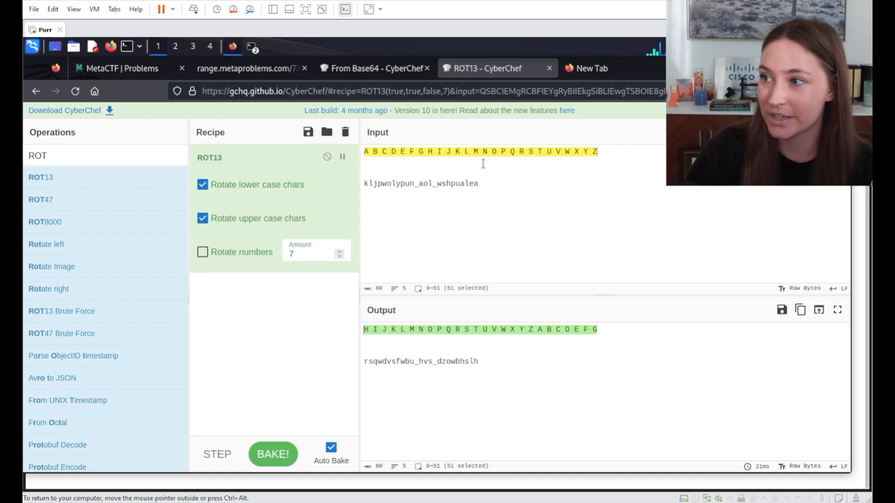
click(613, 154)
key(Return)
key(ctrl+v)
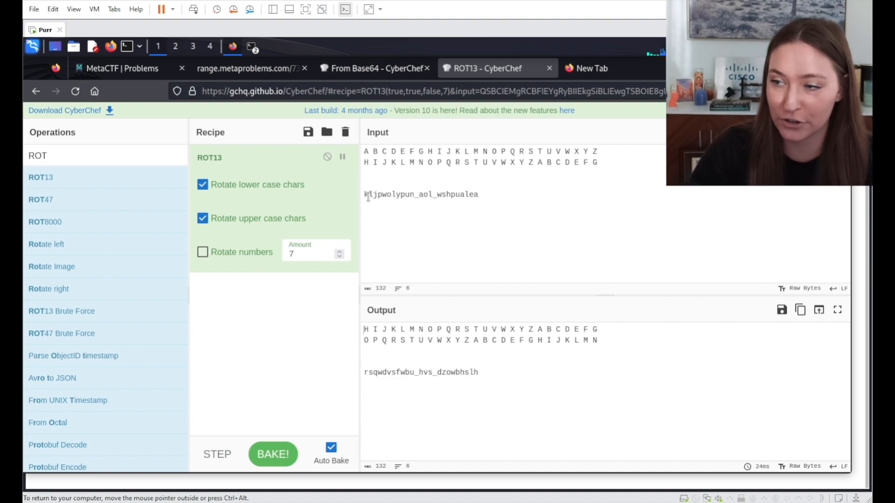
- Examine the ASCII-art ciphertext letters in the From Base64 output to compare them with the transcription
click(385, 68)
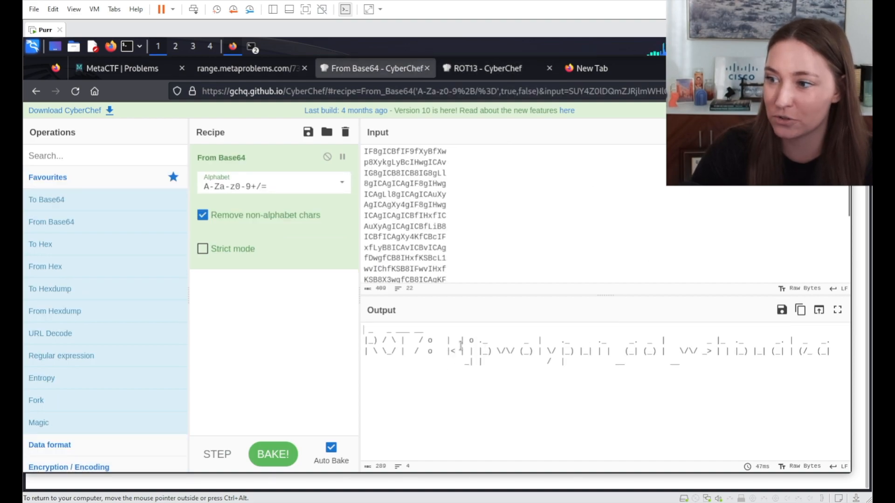
drag(447, 341, 458, 352)
click(465, 363)
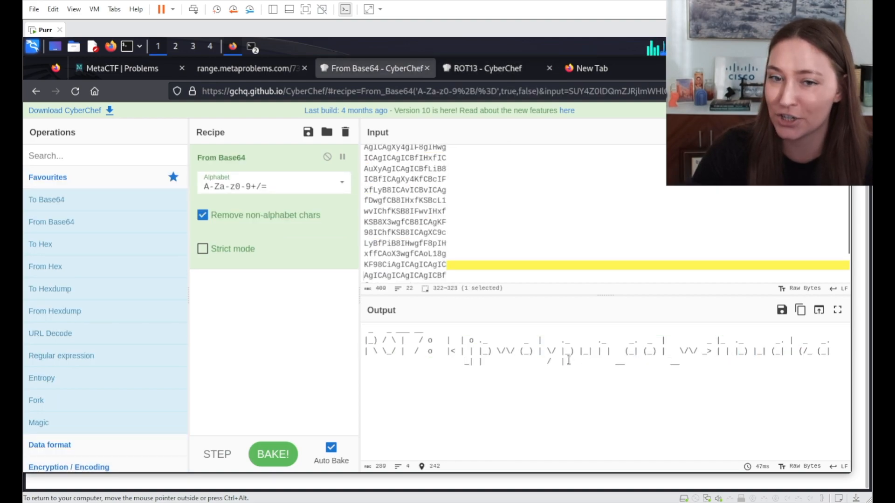
- Back in the ROT13 input, decipher the first ciphertext letters by hand using the two alphabets, entering "Deciphe" above the ciphertext
click(477, 69)
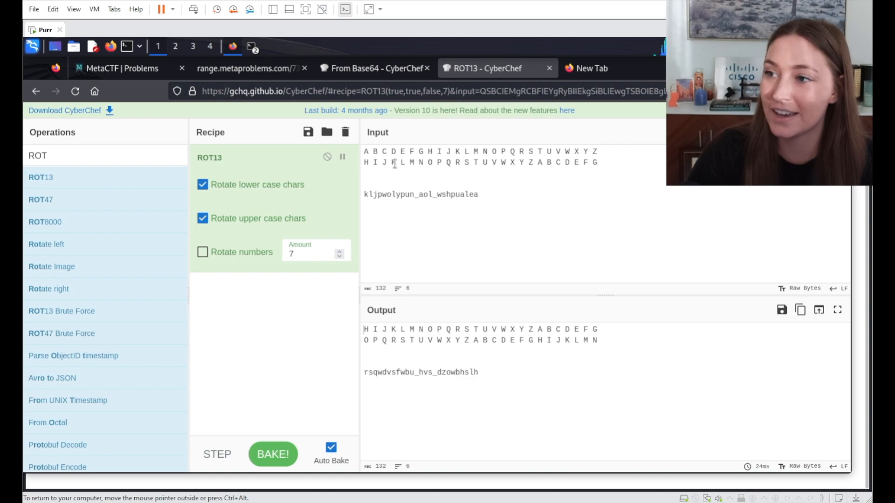
click(375, 183)
text(D)
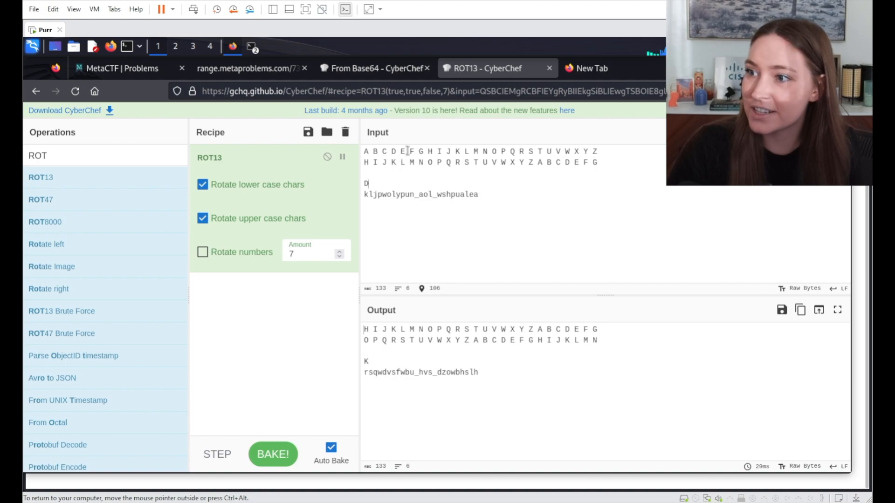
text(e)
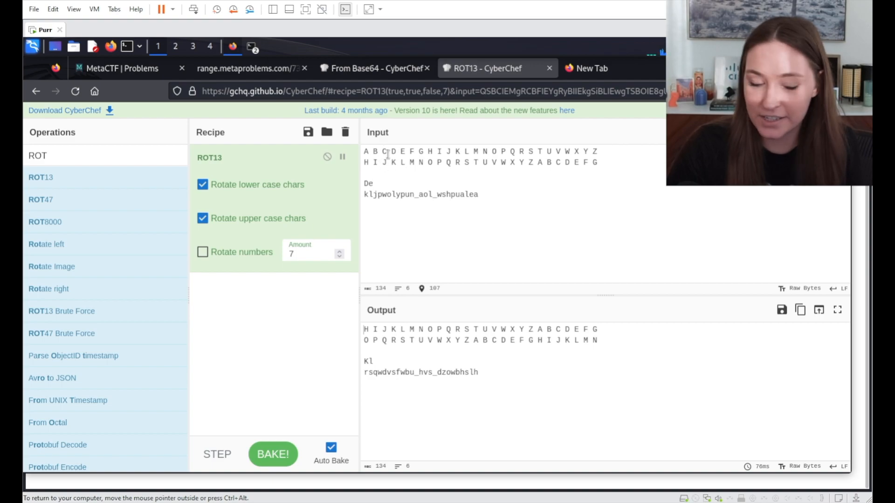
text(c)
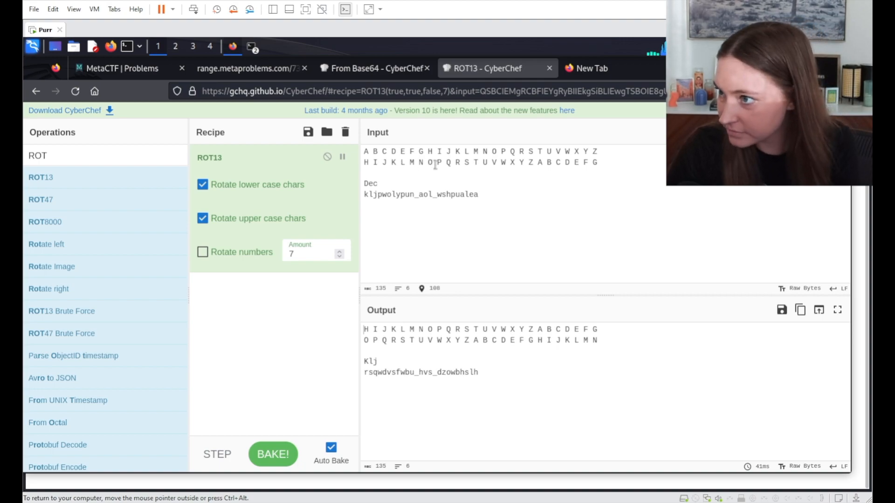
text(iphe)
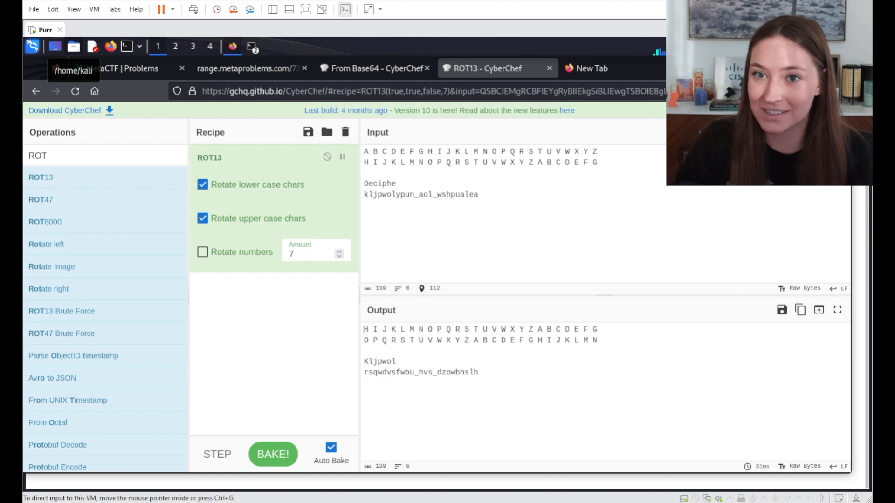
- Compare the ciphertext with its rotated output and add "deciphering_the_plaintext" on a new line below the ciphertext in the input
drag(479, 194, 363, 196)
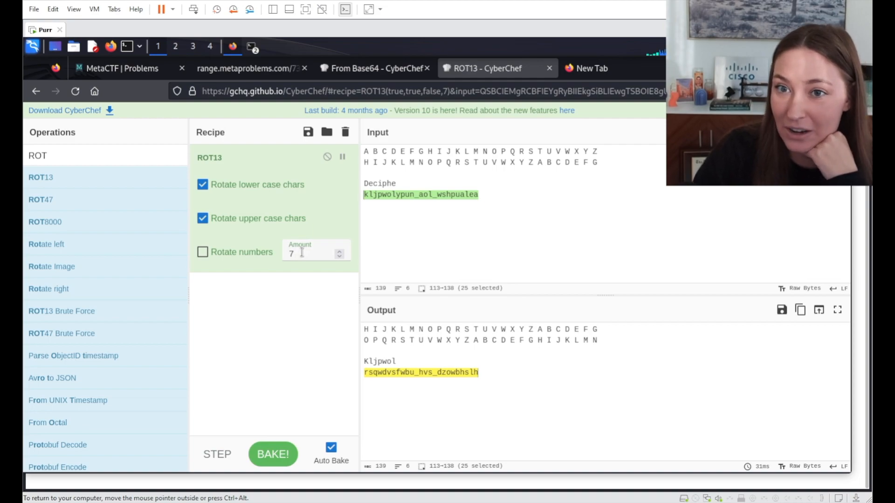
click(450, 383)
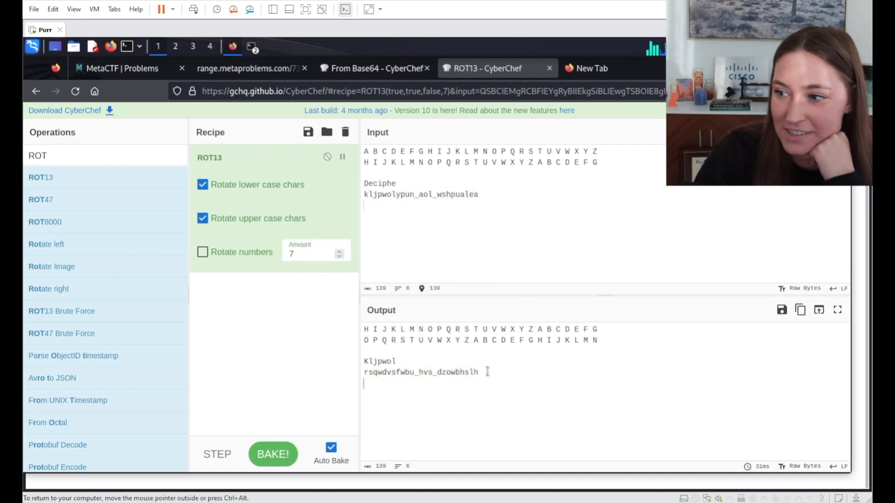
drag(480, 371, 364, 376)
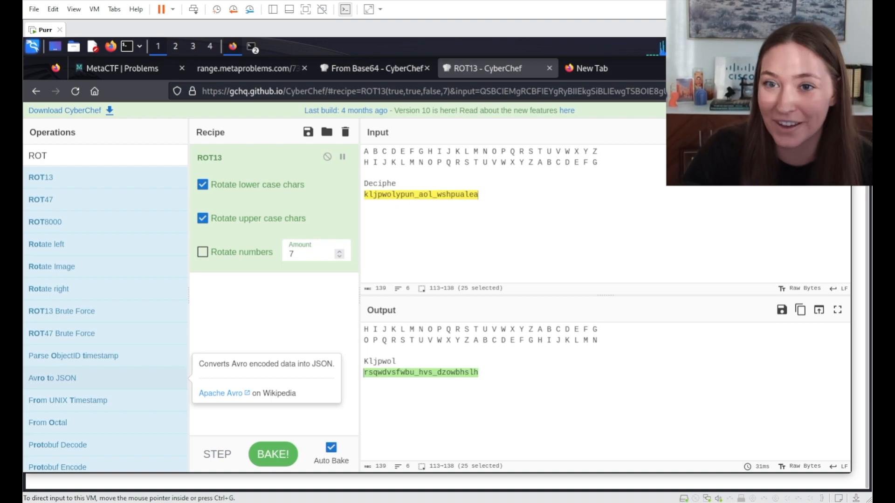
click(499, 193)
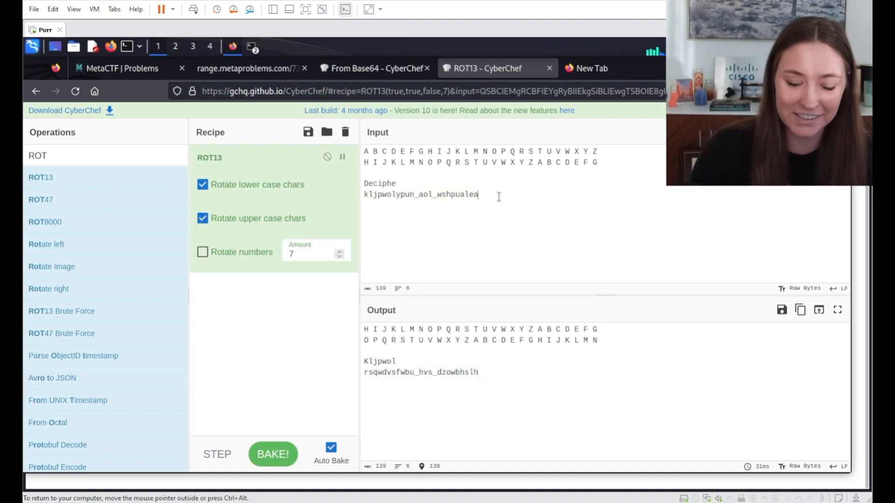
key(Return)
key(ctrl+v)
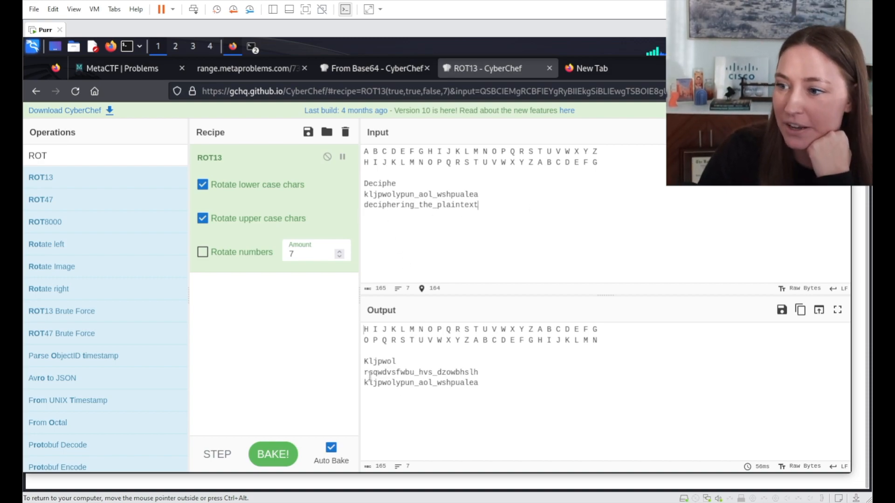
- Copy "deciphering_the_plaintext" from the ROT13 input and submit it as the answer to the Banal Base64 problem on MetaCTF
drag(364, 372, 481, 372)
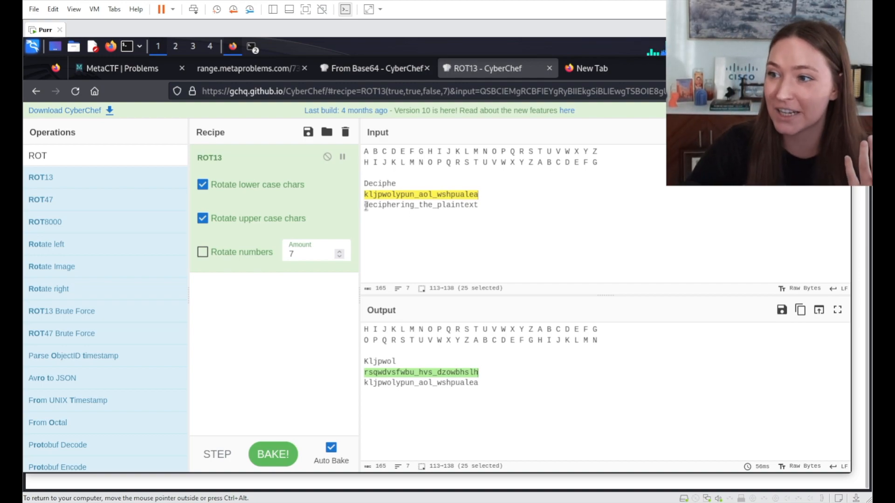
drag(365, 206, 474, 205)
right_click(474, 205)
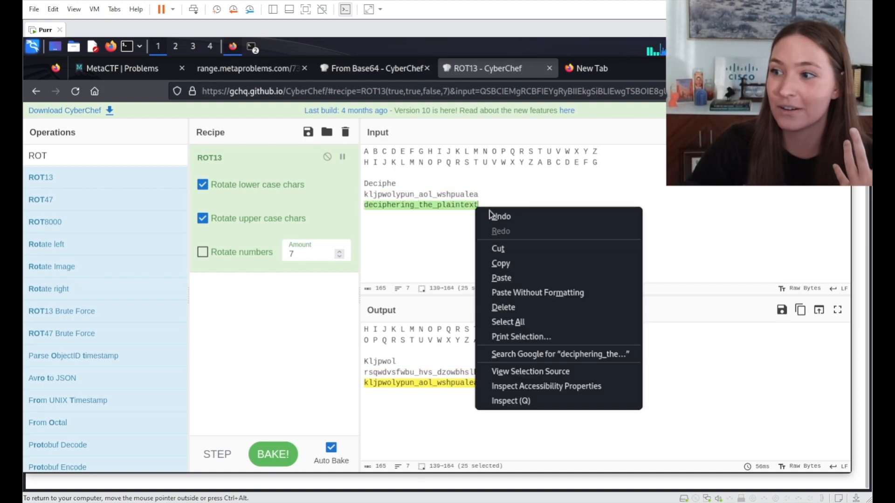
click(515, 266)
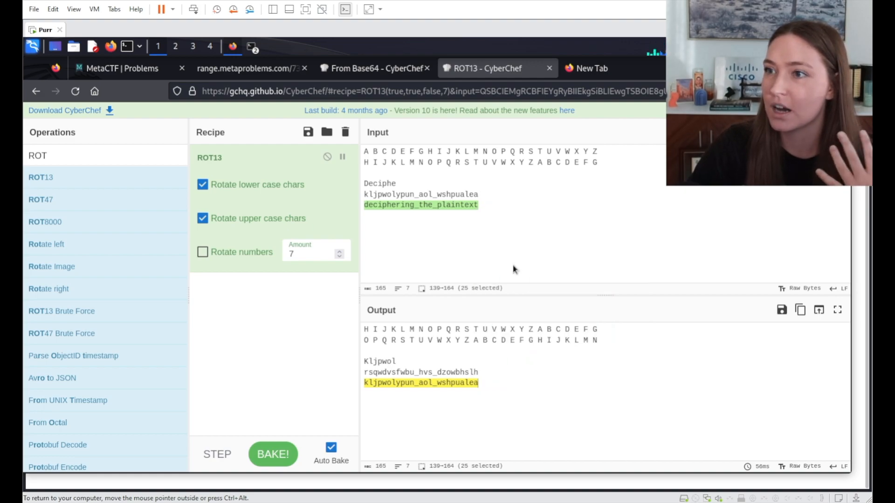
click(249, 72)
click(126, 69)
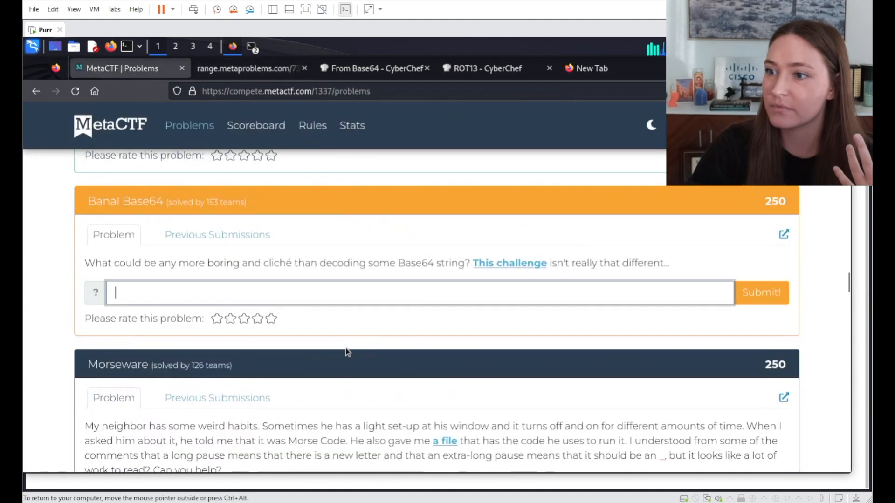
right_click(129, 295)
click(180, 370)
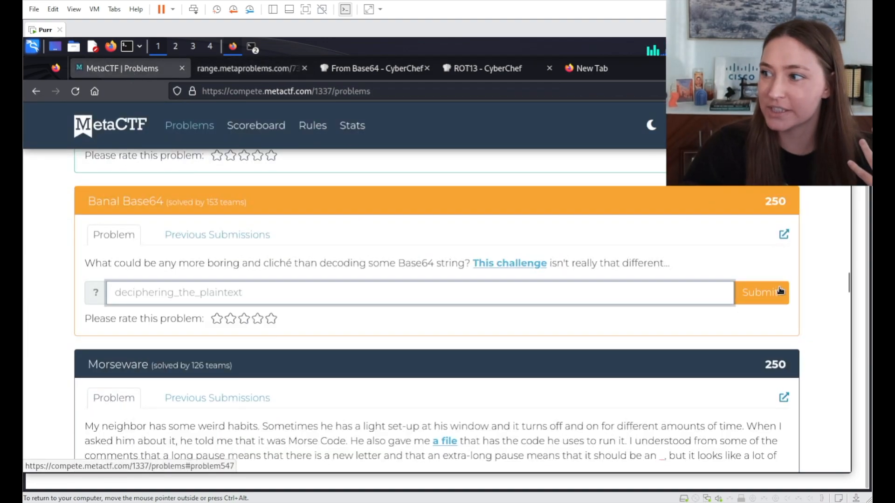
click(770, 289)
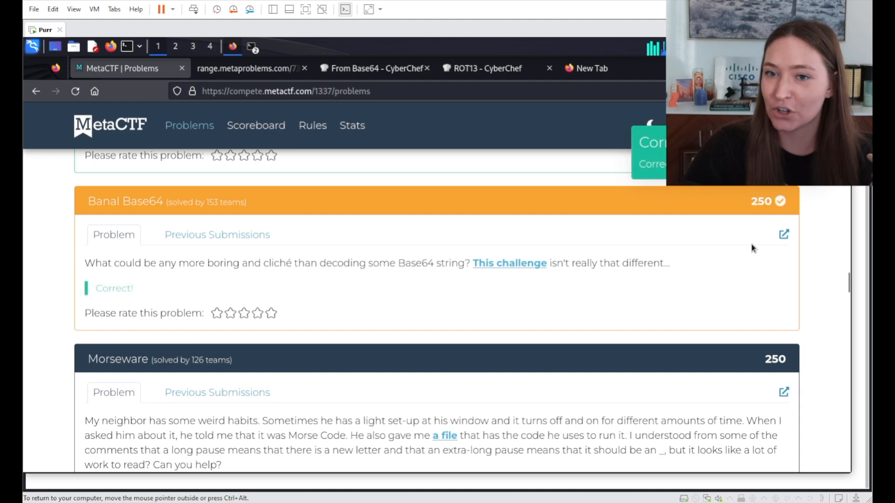